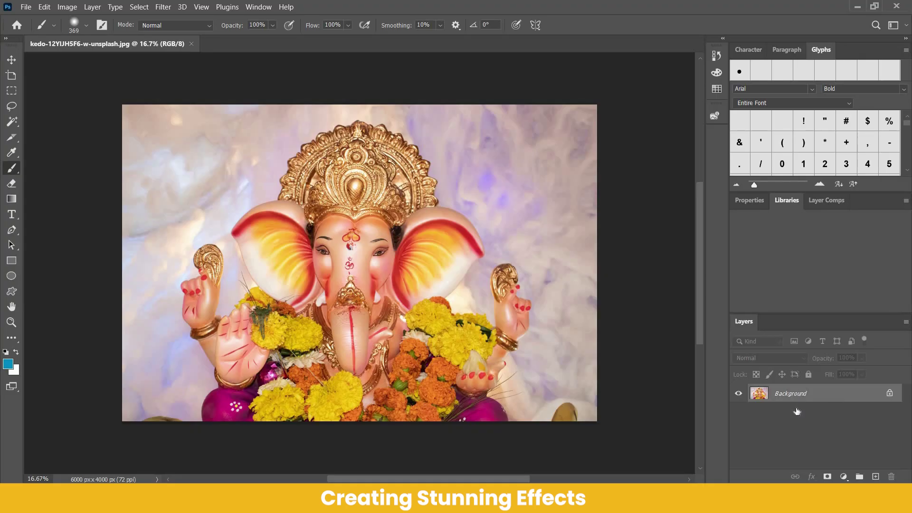
Duplicate the background as a hidden Layer 1 and unlock the original as Layer 0.
key(ctrl+j)
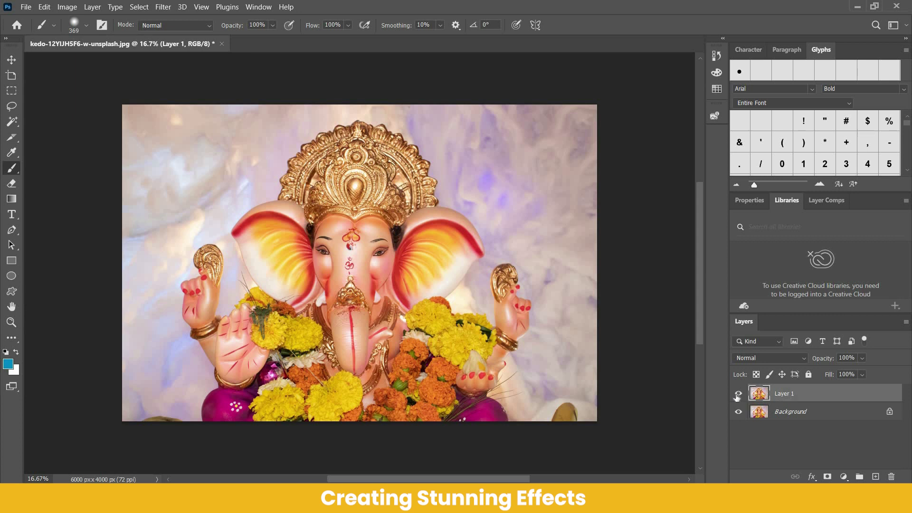
key(ctrl+comma)
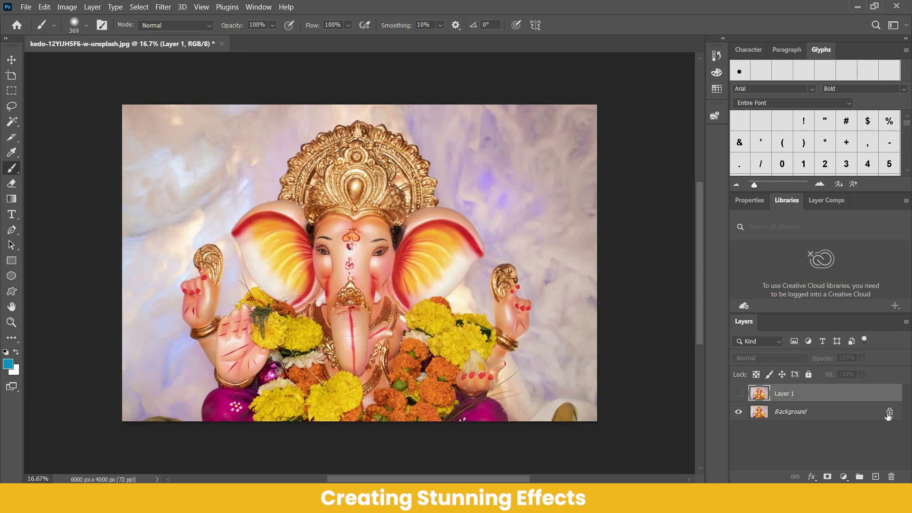
click(889, 413)
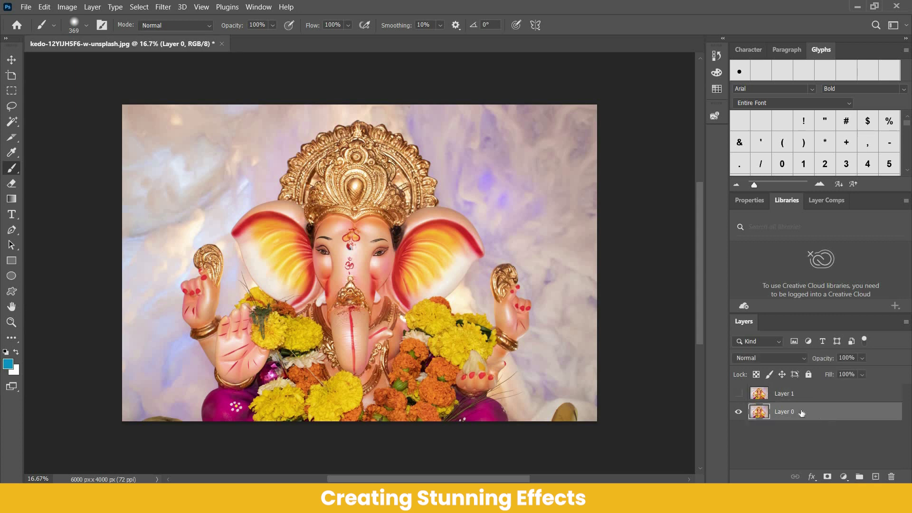
click(69, 10)
mouse_move(85, 35)
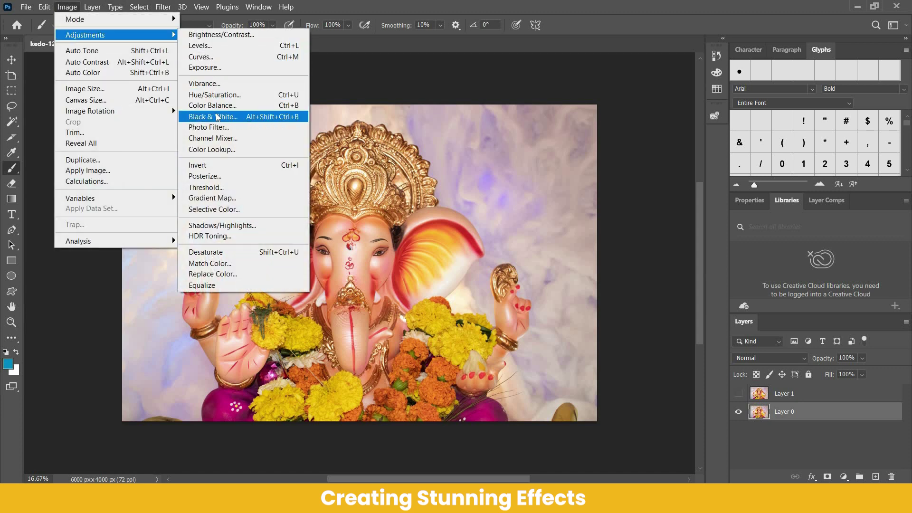
Convert Layer 0 to black and white with Reds 49 and Yellows 34.
click(212, 121)
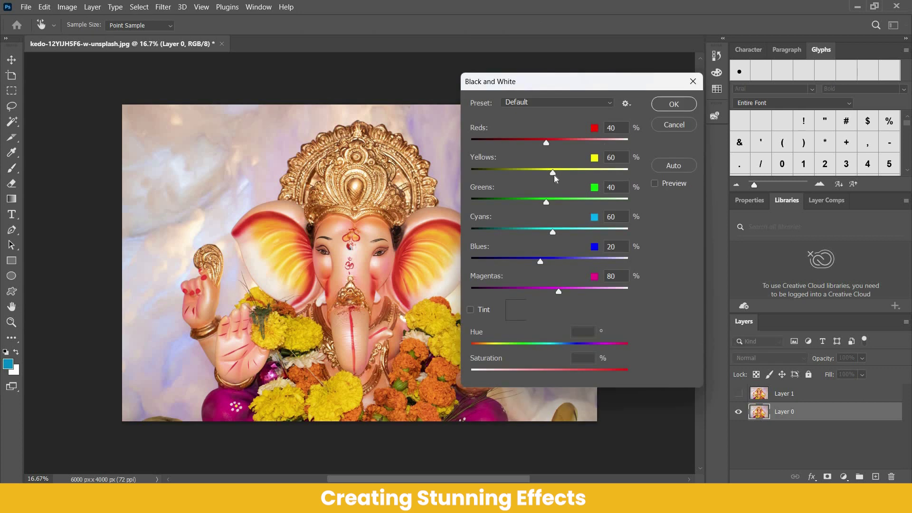
drag(558, 177, 562, 178)
click(550, 143)
drag(548, 175, 542, 174)
click(675, 104)
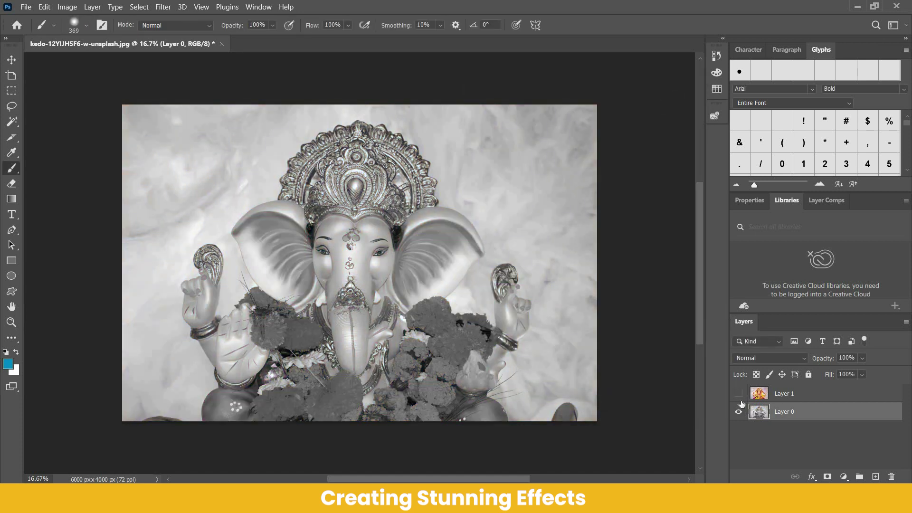
Show and select Layer 1, then give it a black mask that hides it entirely.
click(739, 394)
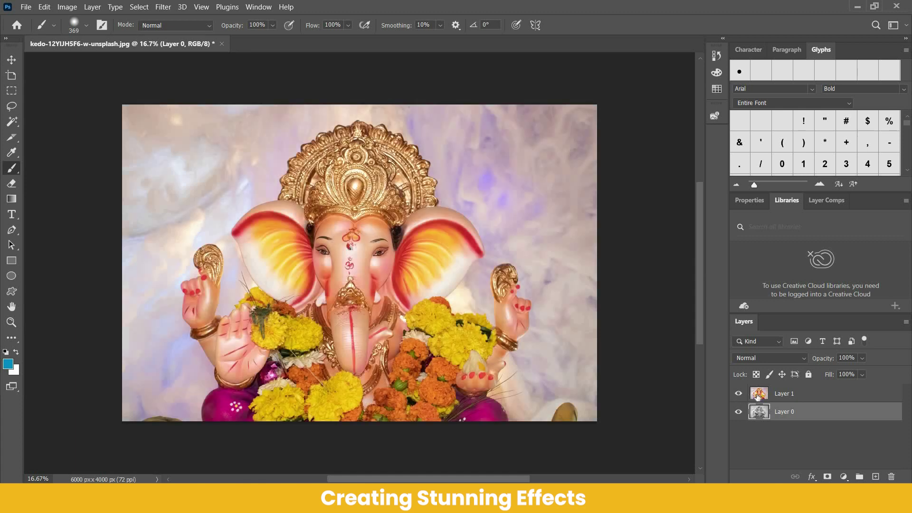
click(758, 396)
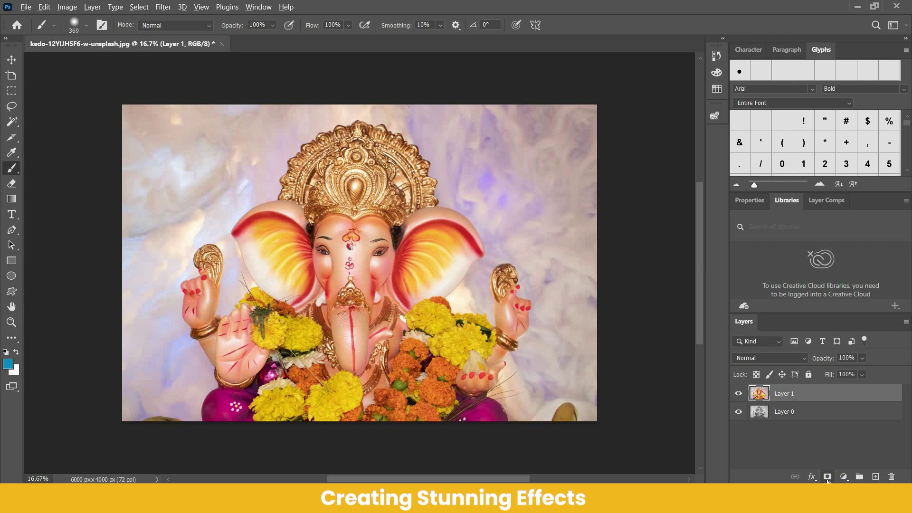
alt+click(827, 477)
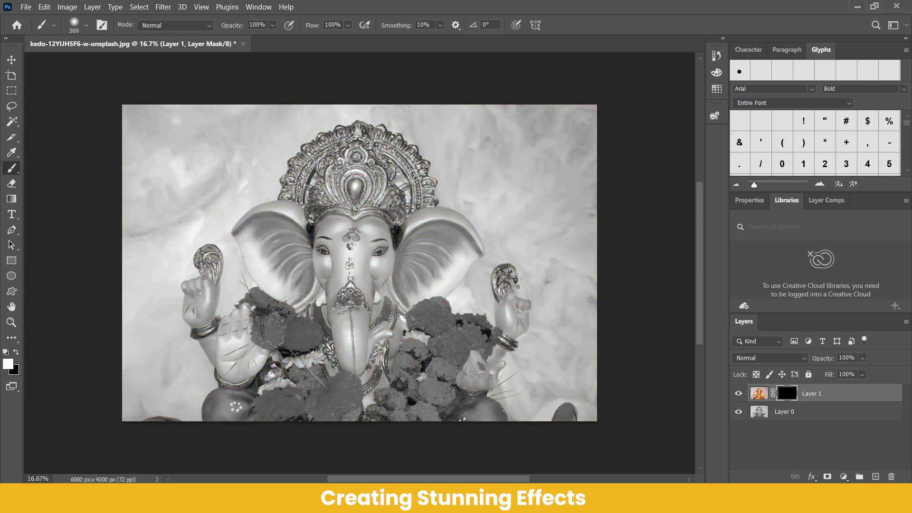
Paint white on the mask over the crown centre, then shrink the brush to 111 px.
mouse_move(352, 171)
mouse_down()
mouse_move(368, 163)
mouse_move(383, 209)
mouse_move(338, 139)
mouse_move(391, 196)
mouse_up()
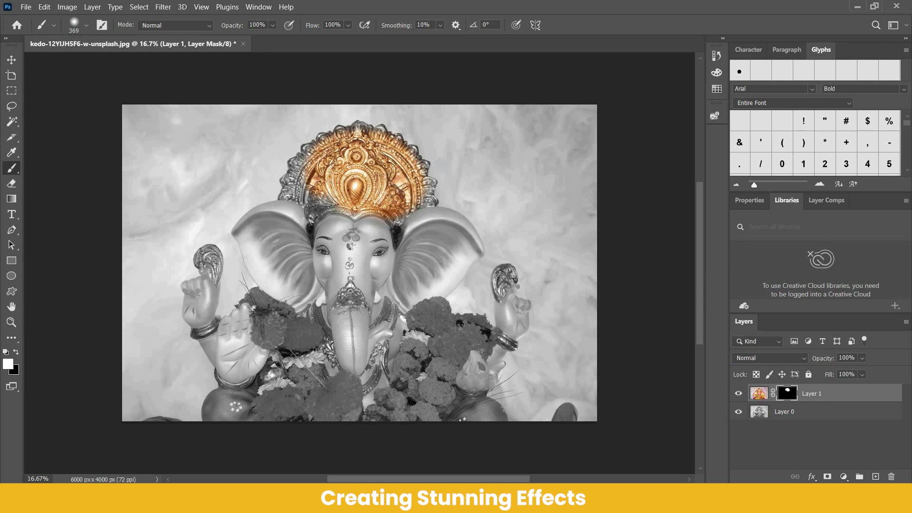
scroll(427, 208, up, 2)
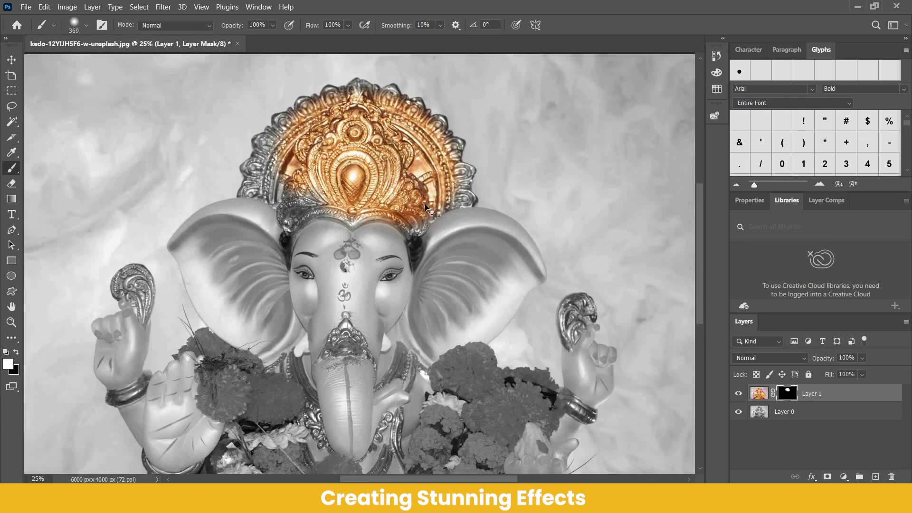
scroll(427, 208, up, 1)
right_click(445, 149)
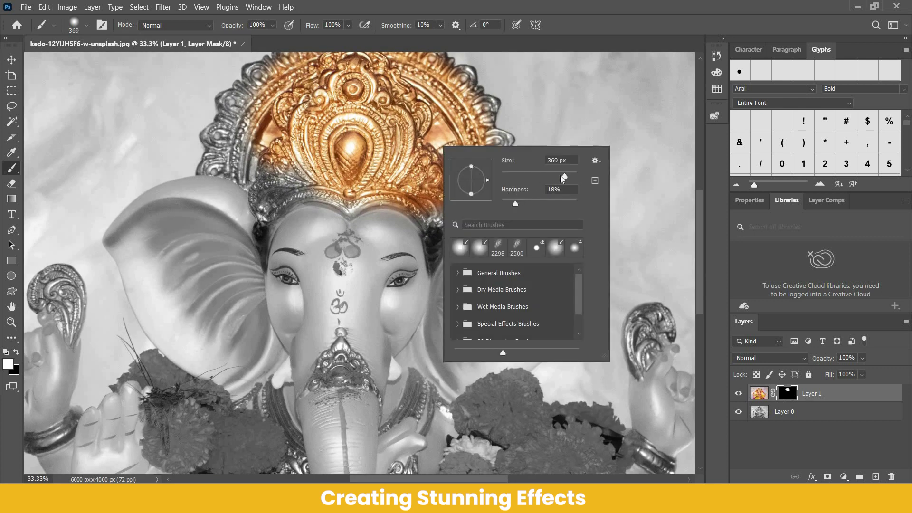
drag(554, 180, 542, 177)
key(Return)
Restore gold on the crown's right edge, peak and lower-left edge.
mouse_move(486, 168)
mouse_down()
mouse_move(481, 183)
mouse_move(502, 186)
mouse_move(479, 109)
mouse_move(381, 74)
mouse_up()
scroll(466, 140, up, 2)
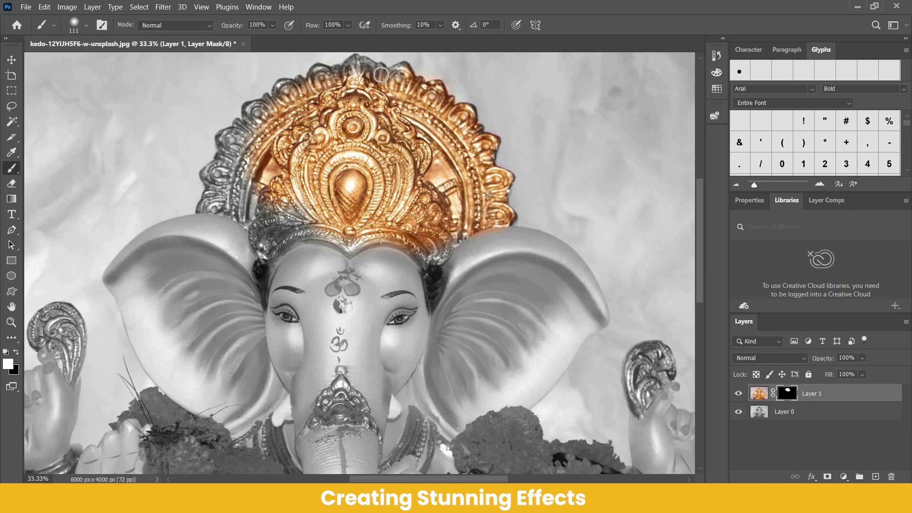
scroll(375, 83, up, 1)
mouse_move(355, 79)
mouse_down()
mouse_move(257, 128)
mouse_move(300, 173)
mouse_move(226, 155)
mouse_move(253, 174)
mouse_move(213, 185)
mouse_move(201, 230)
mouse_move(256, 240)
mouse_move(221, 212)
mouse_move(223, 190)
mouse_move(253, 183)
mouse_move(269, 238)
mouse_move(284, 224)
mouse_up()
mouse_move(268, 268)
mouse_down()
mouse_move(255, 244)
mouse_move(265, 280)
mouse_move(326, 247)
mouse_move(270, 261)
mouse_move(264, 244)
mouse_move(288, 248)
mouse_move(279, 231)
mouse_move(299, 224)
mouse_move(336, 247)
mouse_move(301, 255)
mouse_move(349, 273)
mouse_move(406, 262)
mouse_move(424, 288)
mouse_move(466, 248)
mouse_move(432, 266)
mouse_move(406, 264)
mouse_move(418, 275)
mouse_up()
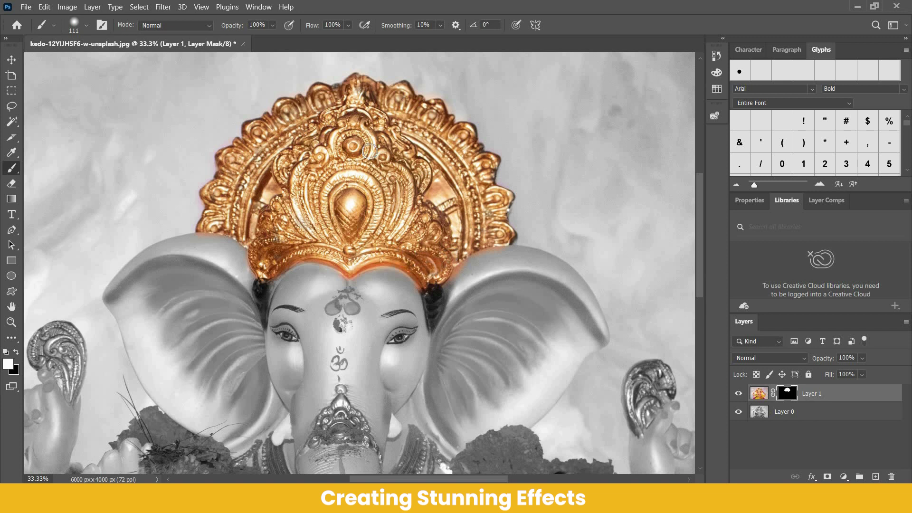
Paint colour back near the trunk ornament, then make the brush smaller and softer.
scroll(380, 285, down, 2)
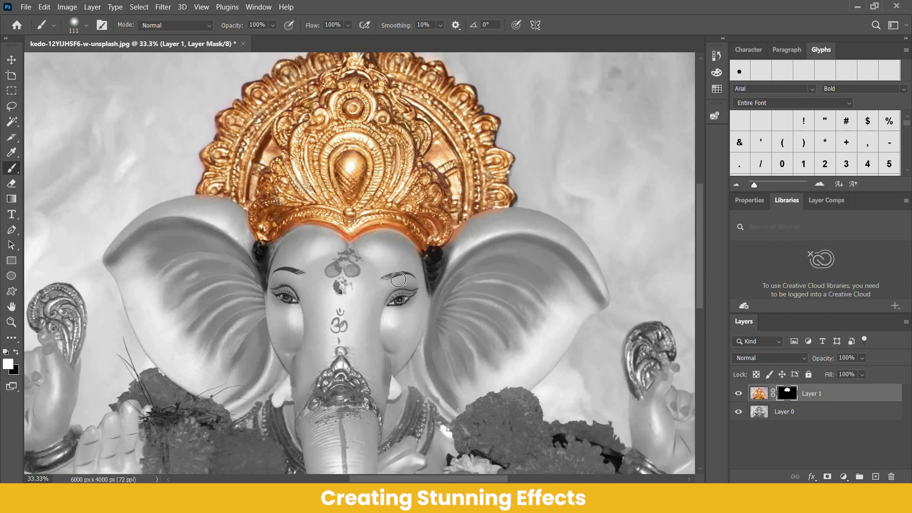
scroll(369, 289, down, 3)
scroll(369, 288, down, 2)
mouse_move(341, 218)
mouse_down()
mouse_move(366, 269)
mouse_move(314, 269)
mouse_move(343, 254)
mouse_move(323, 253)
mouse_move(329, 244)
mouse_move(318, 254)
mouse_move(332, 258)
mouse_up()
right_click(365, 319)
drag(412, 298, 410, 287)
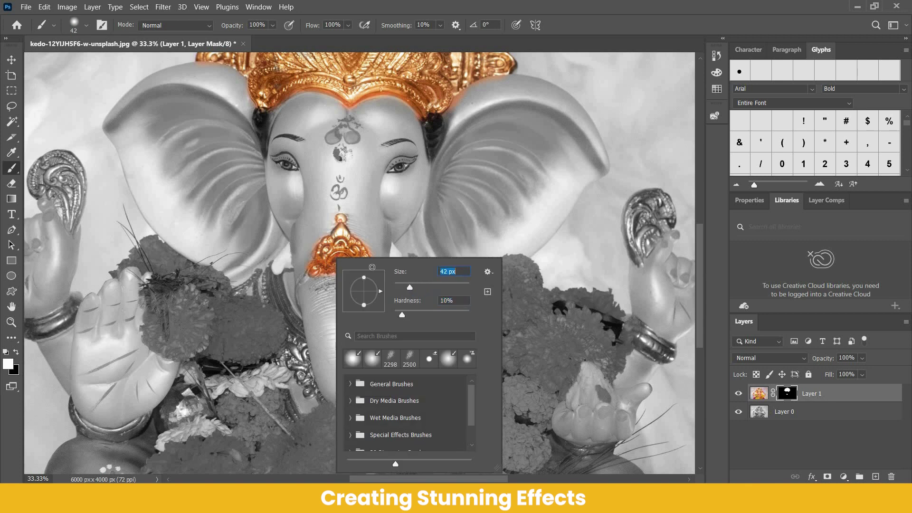
key(Return)
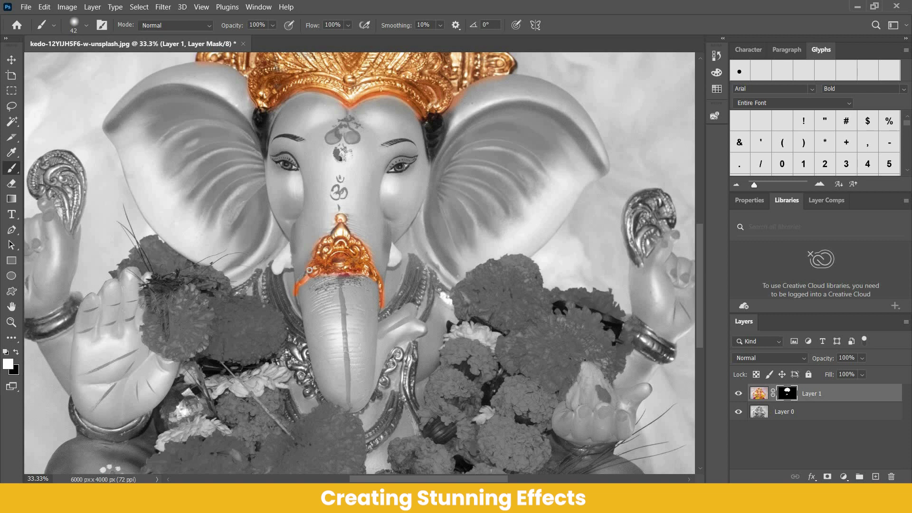
Enlarge the brush to 84 then 127 px and switch to a black foreground.
right_click(392, 311)
drag(416, 295, 427, 302)
drag(209, 221, 122, 227)
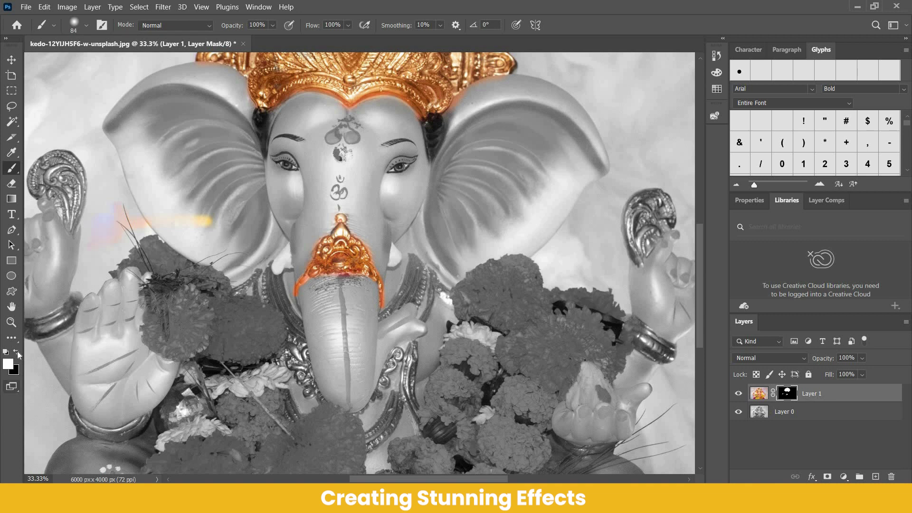
key(x)
right_click(112, 230)
mouse_move(219, 261)
mouse_down()
mouse_move(96, 212)
mouse_move(96, 238)
mouse_up()
key(Return)
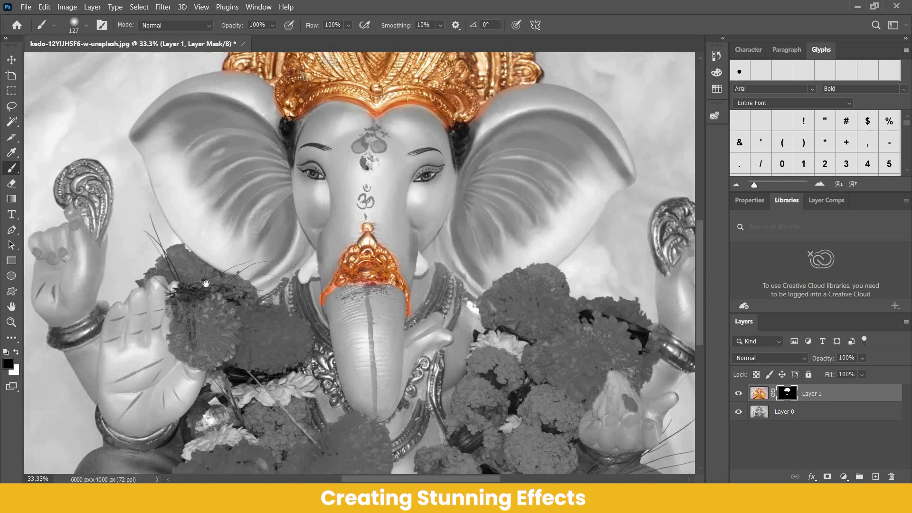
Switch back to white and restore gold on the raised left hand's ornament and bracelet.
drag(139, 269, 250, 296)
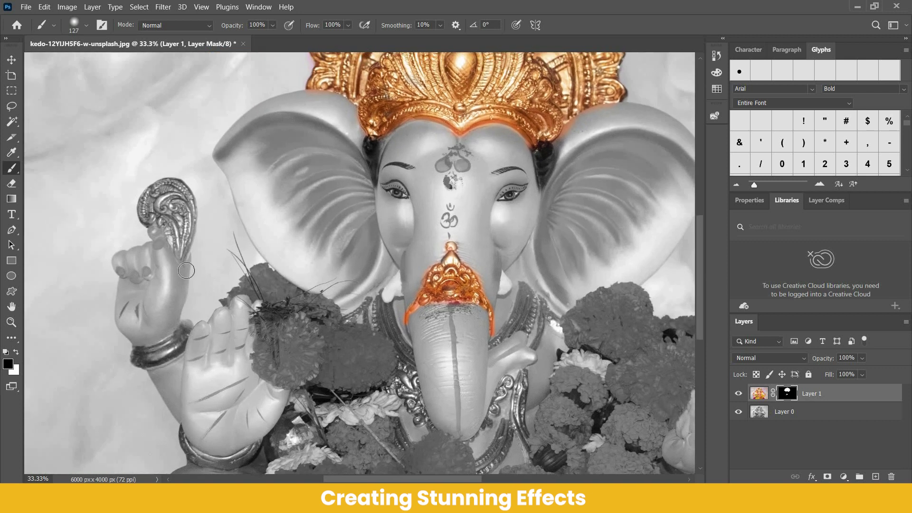
key(x)
mouse_move(174, 196)
mouse_down()
mouse_move(176, 219)
mouse_move(157, 190)
mouse_move(175, 220)
mouse_move(153, 206)
mouse_move(180, 256)
mouse_move(190, 200)
mouse_move(174, 185)
mouse_move(148, 190)
mouse_move(142, 214)
mouse_move(142, 223)
mouse_move(184, 200)
mouse_up()
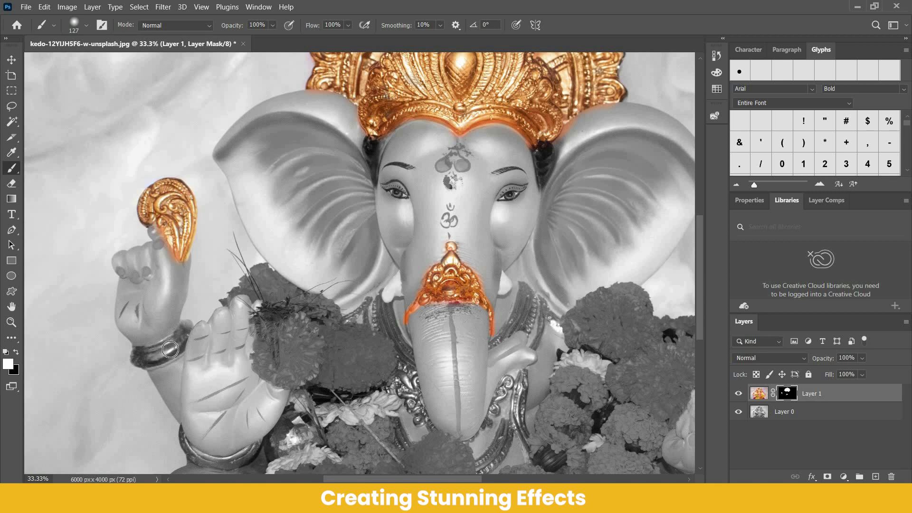
mouse_move(187, 326)
mouse_down()
mouse_move(170, 346)
mouse_move(139, 354)
mouse_up()
mouse_move(140, 364)
mouse_down()
mouse_move(159, 364)
mouse_move(179, 341)
mouse_up()
scroll(179, 340, down, 3)
scroll(180, 298, down, 2)
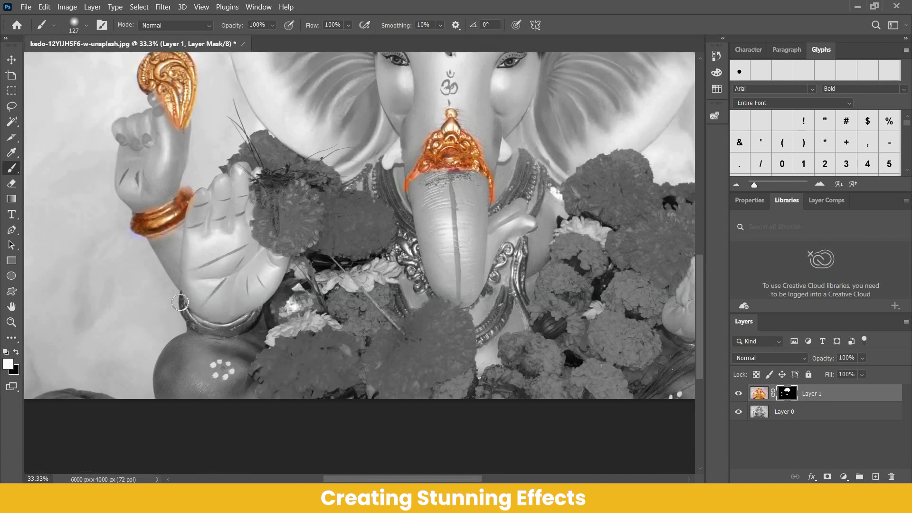
right_click(285, 303)
Set the brush to 37 px and paint the lower left-wrist bracelet back to gold.
click(257, 299)
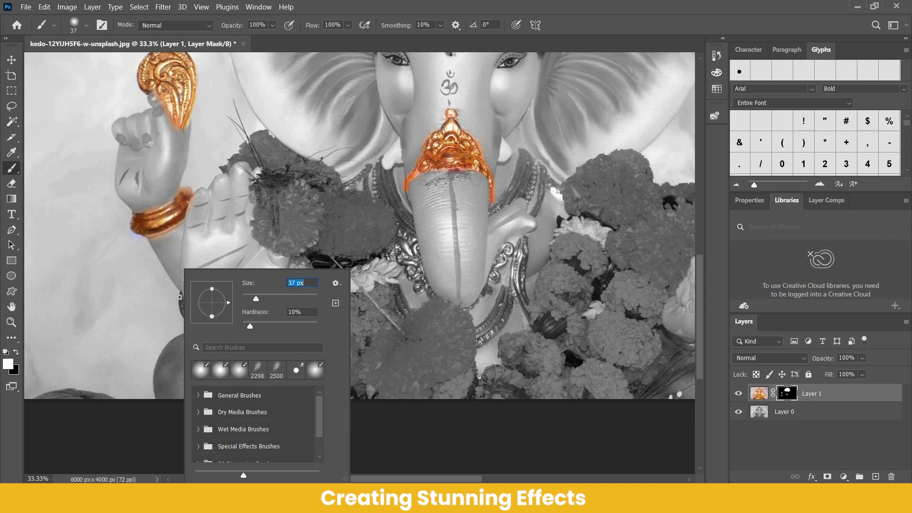
click(179, 297)
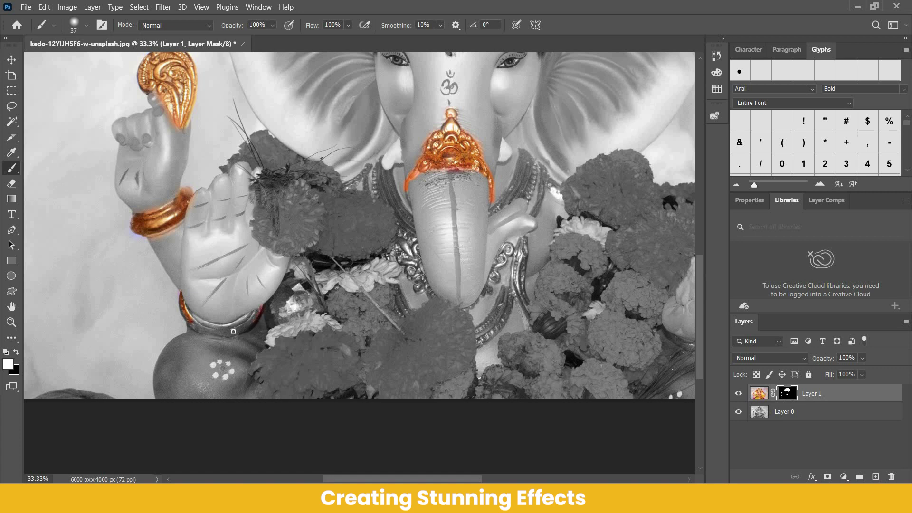
drag(198, 329, 185, 320)
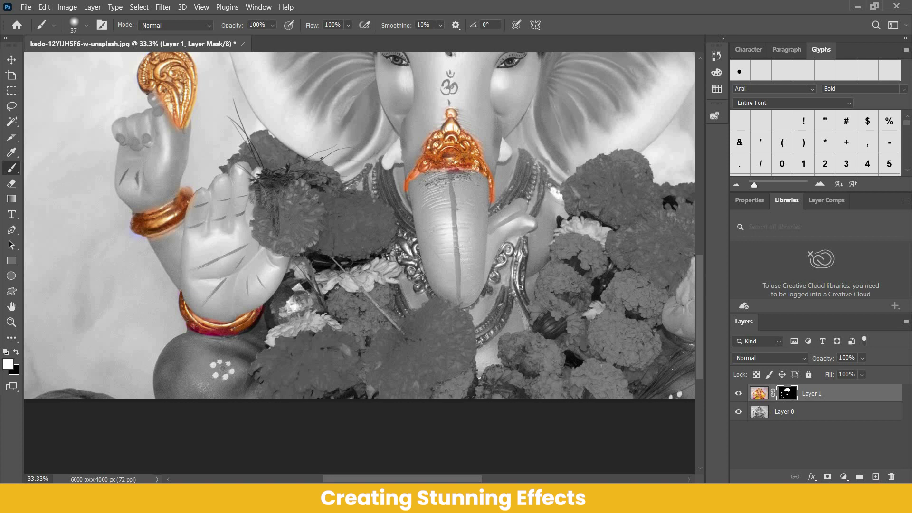
With a 105 px brush, reveal gold on the raised right hand's ornament and wrist bracelet.
scroll(495, 271, right, 5)
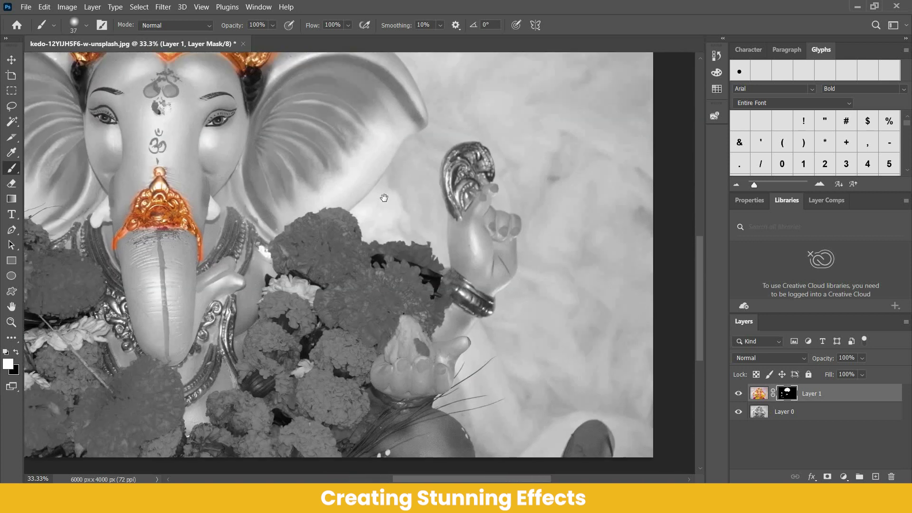
scroll(485, 285, up, 5)
right_click(478, 290)
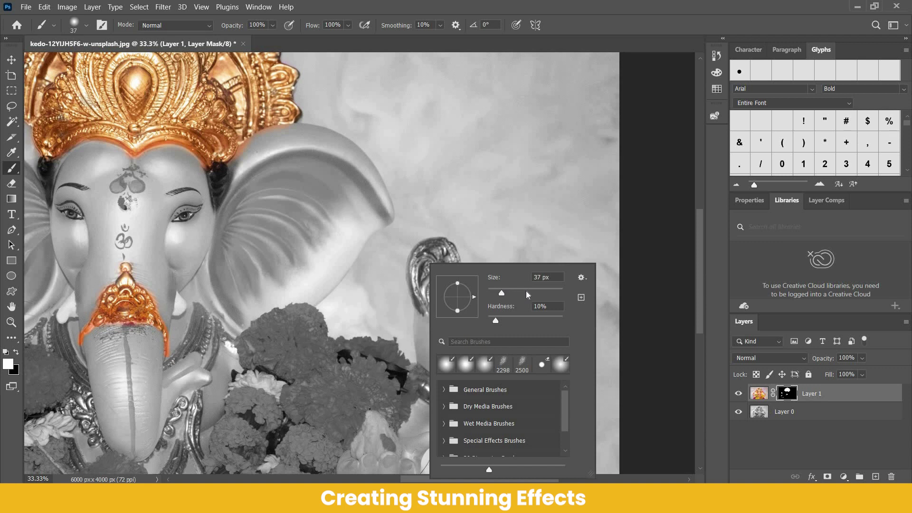
text(105)
key(Return)
mouse_move(455, 260)
mouse_down()
mouse_move(433, 253)
mouse_move(430, 291)
mouse_move(443, 236)
mouse_up()
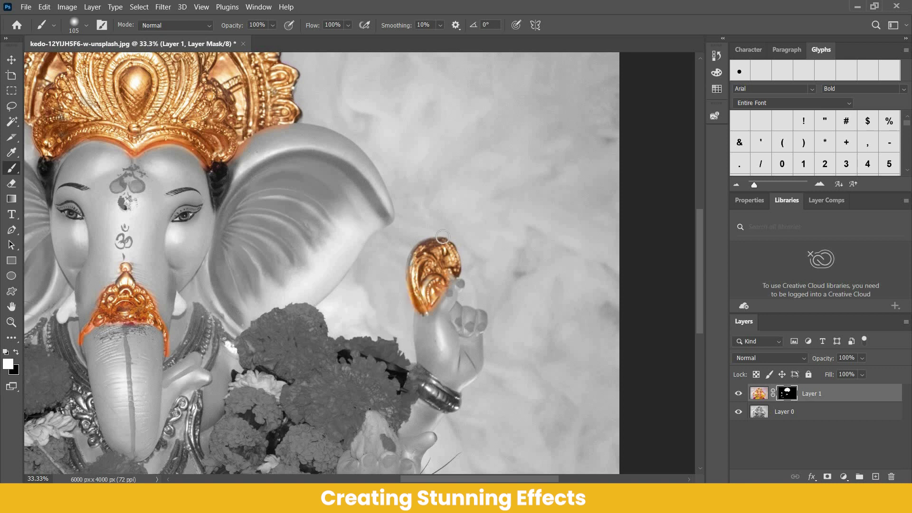
scroll(458, 319, down, 3)
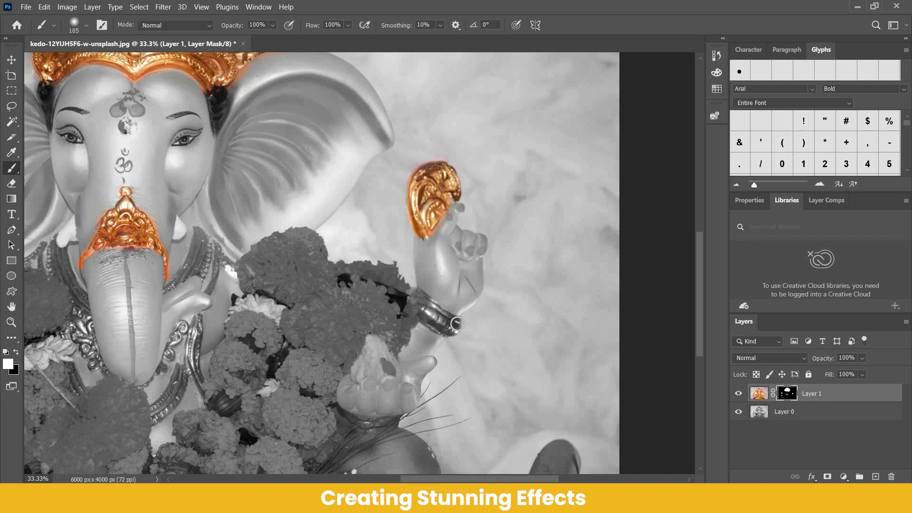
mouse_move(457, 323)
mouse_down()
mouse_move(418, 300)
mouse_move(445, 329)
mouse_up()
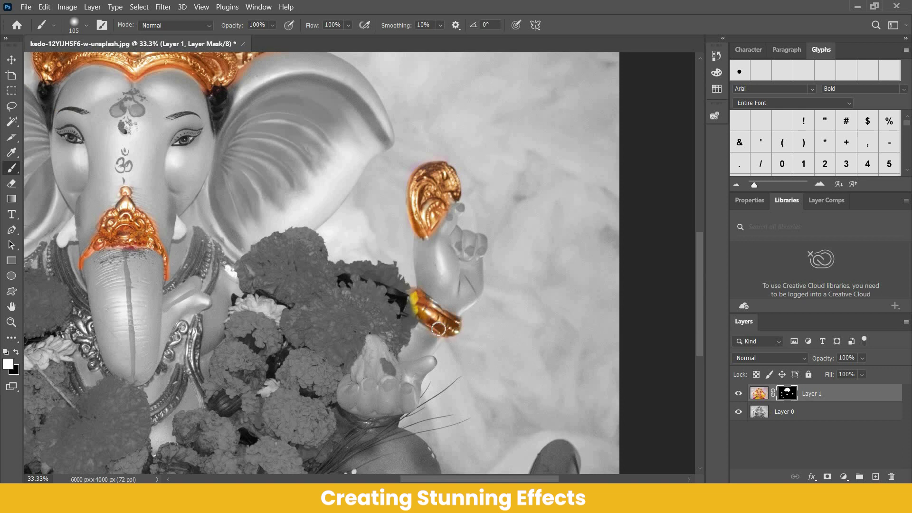
scroll(446, 329, down, 3)
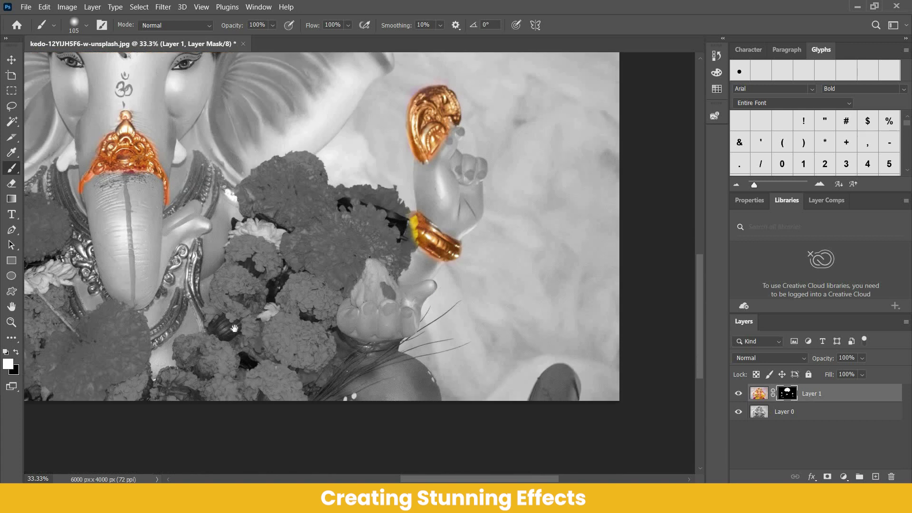
drag(275, 336, 649, 381)
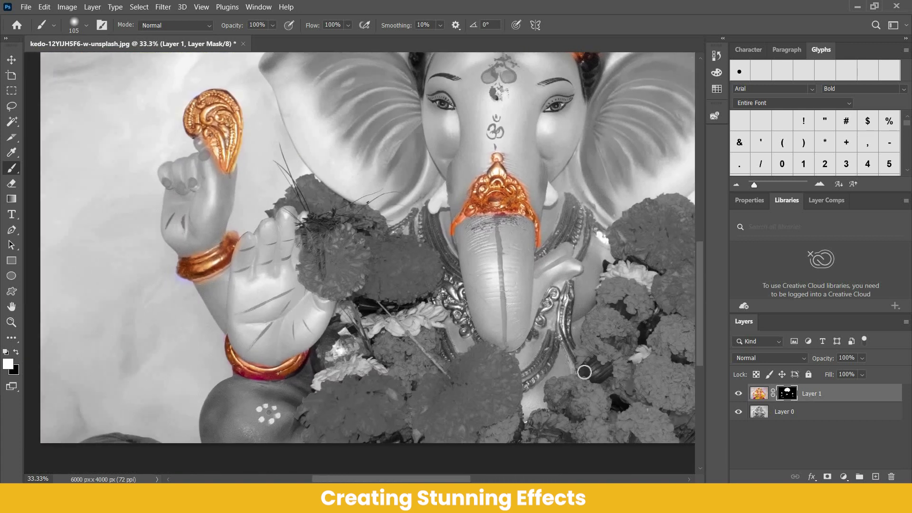
Colour the ornament beside the trunk, then shrink the brush to 62 px.
mouse_move(570, 199)
mouse_down()
mouse_move(579, 222)
mouse_move(558, 247)
mouse_up()
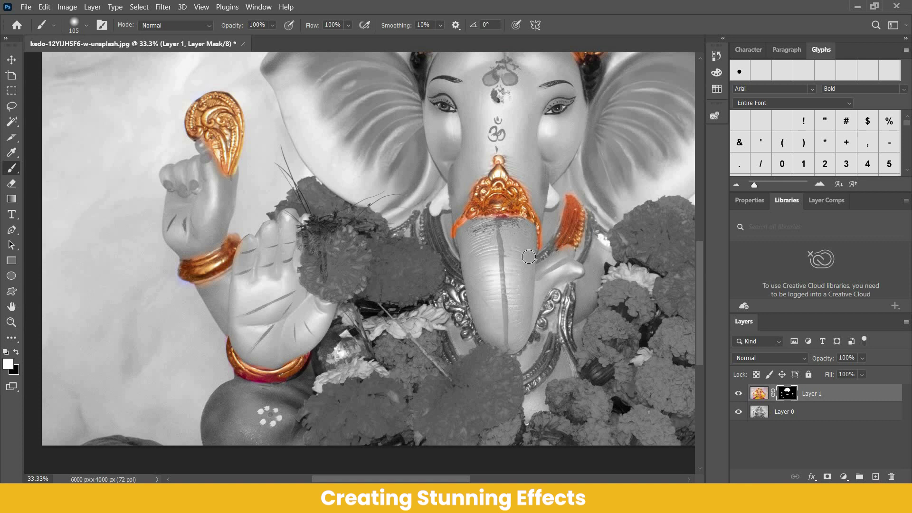
drag(558, 248, 541, 256)
right_click(430, 232)
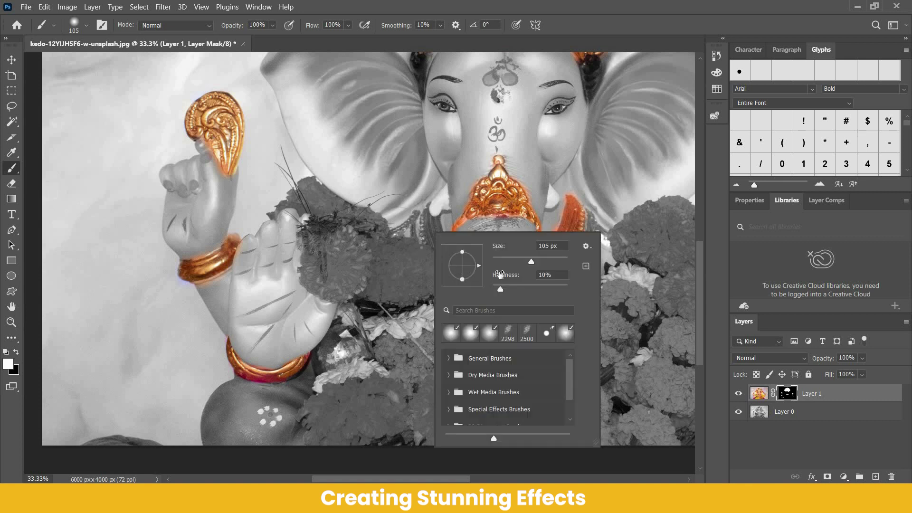
drag(519, 264, 515, 261)
key(Return)
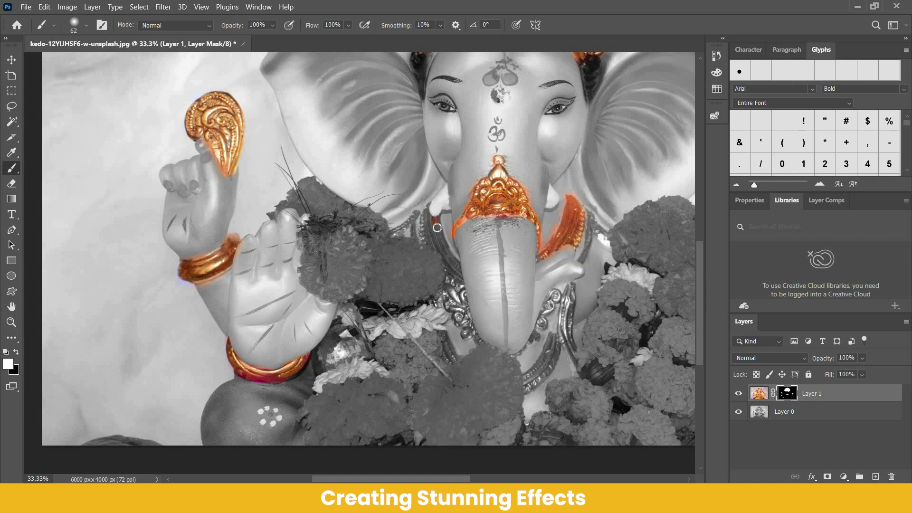
Reveal gold along the trunk's left edge and the ornaments left of it.
mouse_move(451, 256)
mouse_down()
mouse_move(449, 268)
mouse_move(429, 218)
mouse_up()
drag(424, 221, 414, 235)
drag(387, 232, 430, 221)
drag(458, 279, 452, 282)
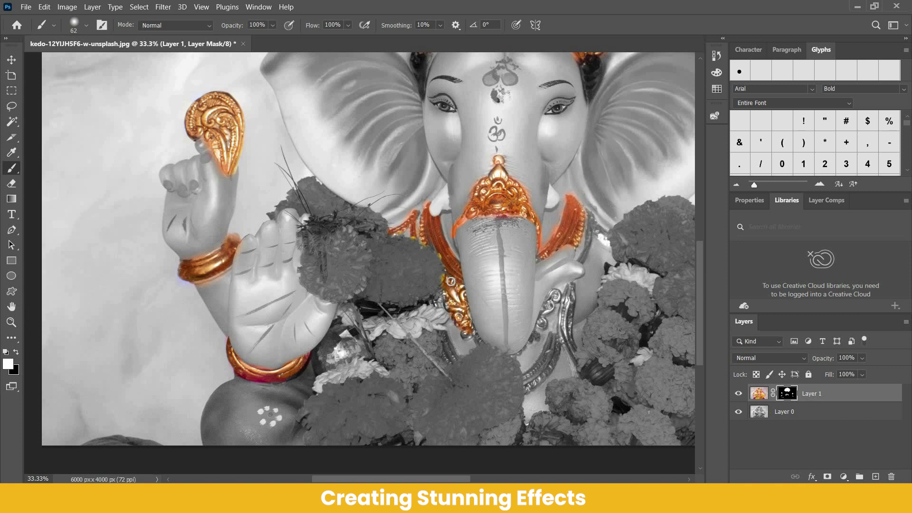
scroll(441, 267, down, 2)
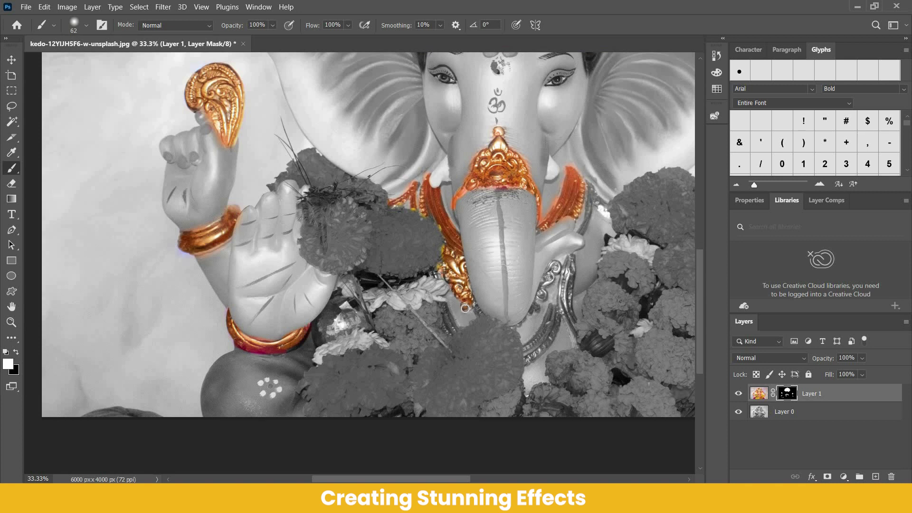
drag(471, 293, 479, 314)
Restore gold on the right ornament and the necklace strands around and below the trunk.
drag(587, 184, 585, 230)
mouse_move(572, 259)
mouse_down()
mouse_move(573, 342)
mouse_move(569, 327)
mouse_up()
drag(568, 258, 564, 273)
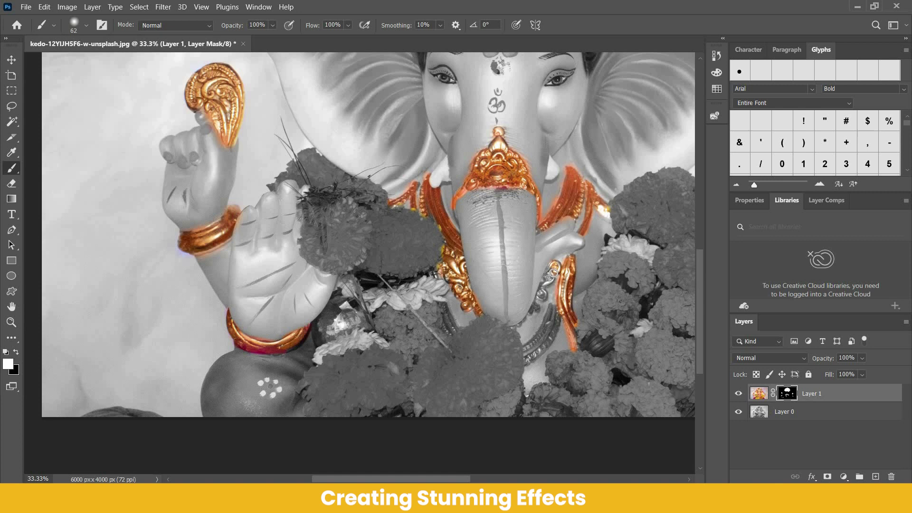
drag(552, 267, 541, 300)
mouse_move(520, 331)
mouse_down()
mouse_move(556, 310)
mouse_move(552, 340)
mouse_move(528, 361)
mouse_move(545, 324)
mouse_up()
drag(453, 333, 439, 281)
scroll(361, 328, down, 1)
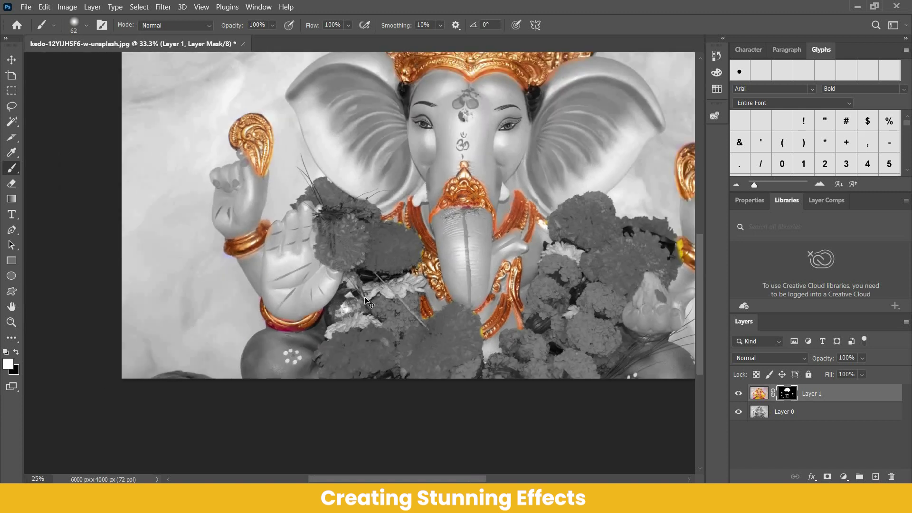
scroll(359, 333, down, 1)
scroll(357, 336, down, 1)
scroll(357, 336, down, 1)
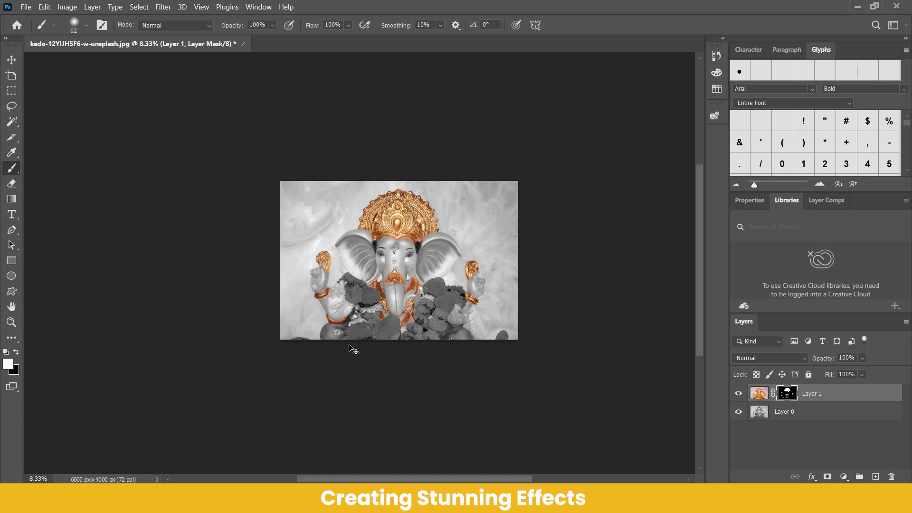
scroll(351, 345, up, 1)
scroll(504, 344, up, 1)
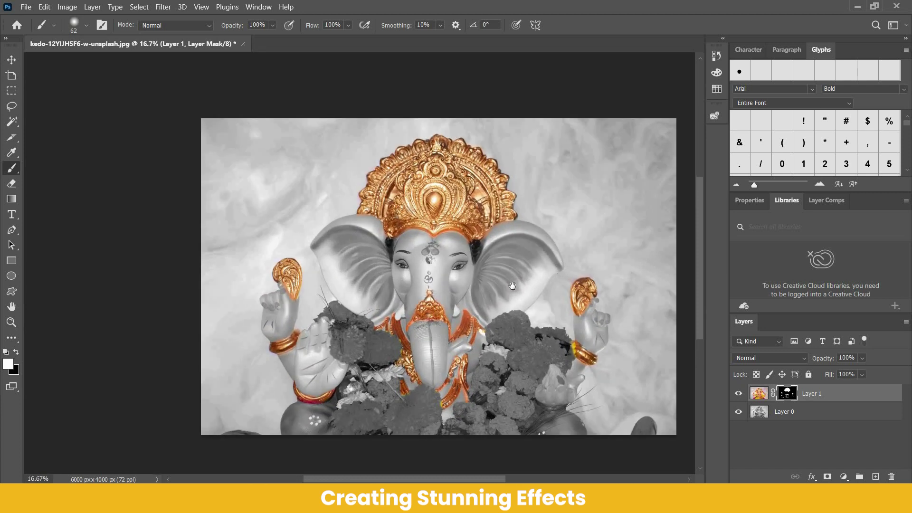
drag(512, 286, 463, 278)
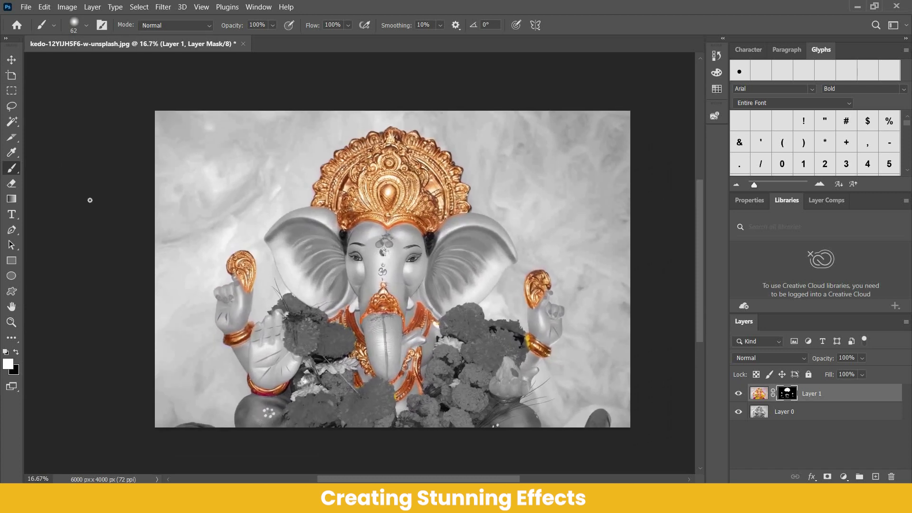